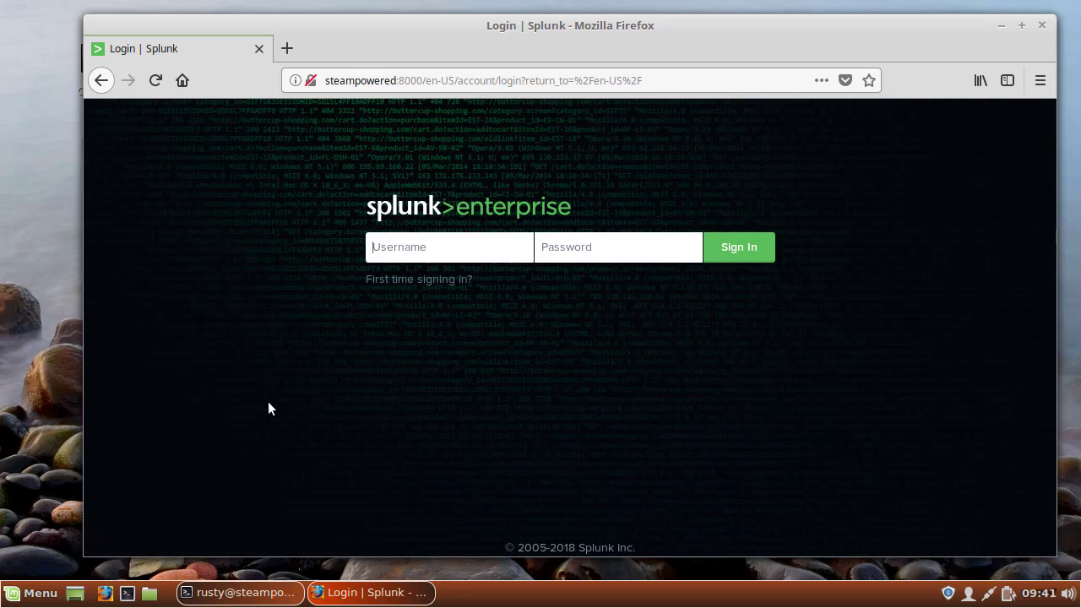
Check the Splunk web interface address in the terminal's startup output, and return to the browser's login page.
{"action": "mouse_move", "coordinate": [231, 584]}
{"action": "left_click", "coordinate": [228, 593]}
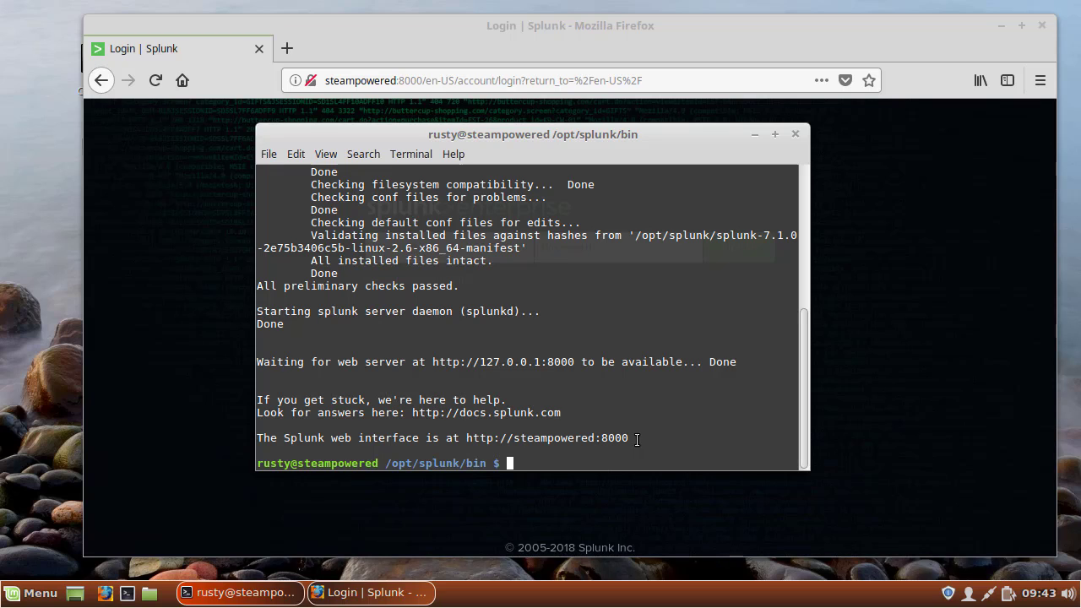
{"action": "left_click", "coordinate": [449, 38]}
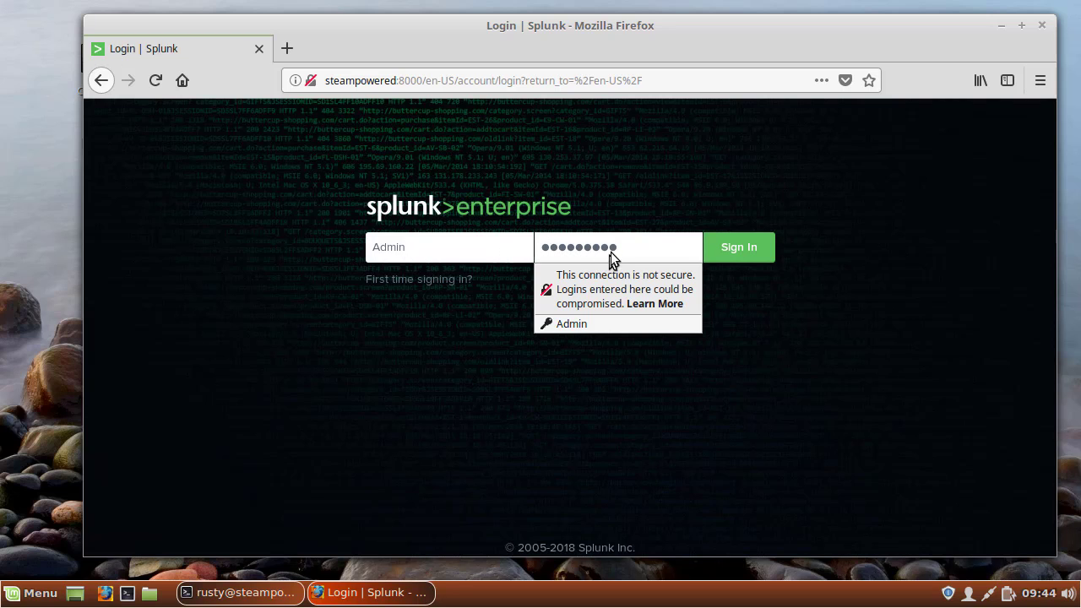
Sign in to Splunk Enterprise as Admin with the account password, and widen the browser window.
{"action": "left_click", "coordinate": [744, 251]}
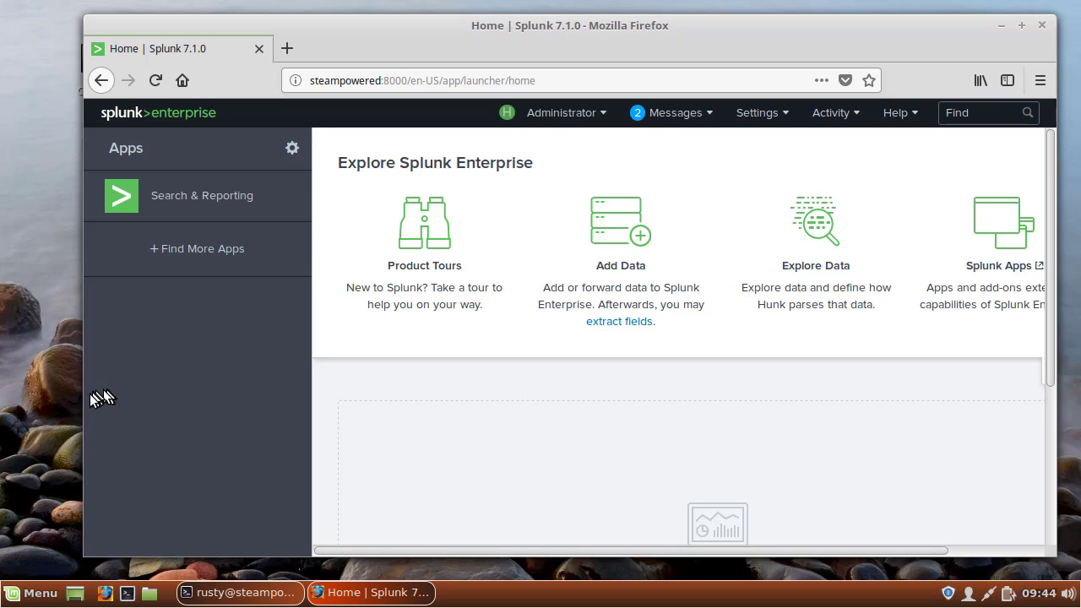
{"action": "left_click_drag", "start_coordinate": [84, 400], "coordinate": [20, 407]}
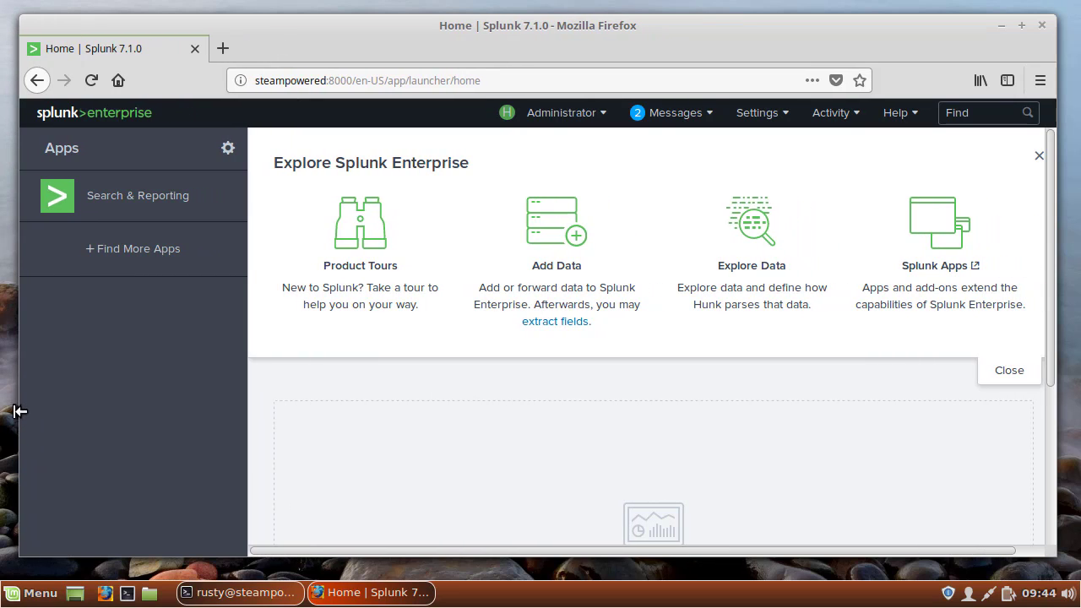
Start adding data by monitoring Files & Directories on this Splunk indexer.
{"action": "left_click", "coordinate": [553, 229]}
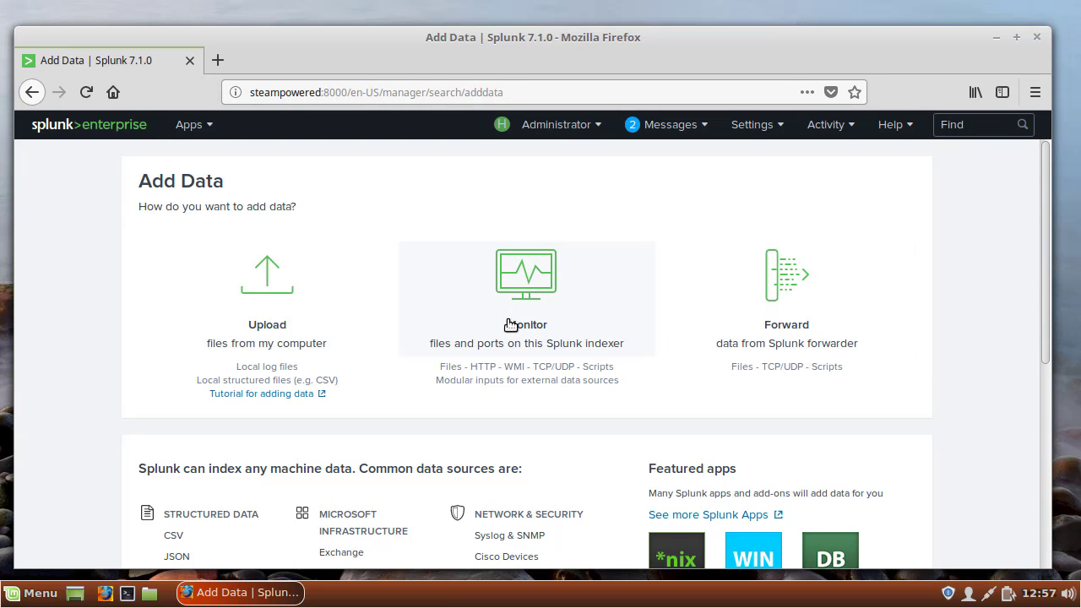
{"action": "left_click", "coordinate": [510, 325]}
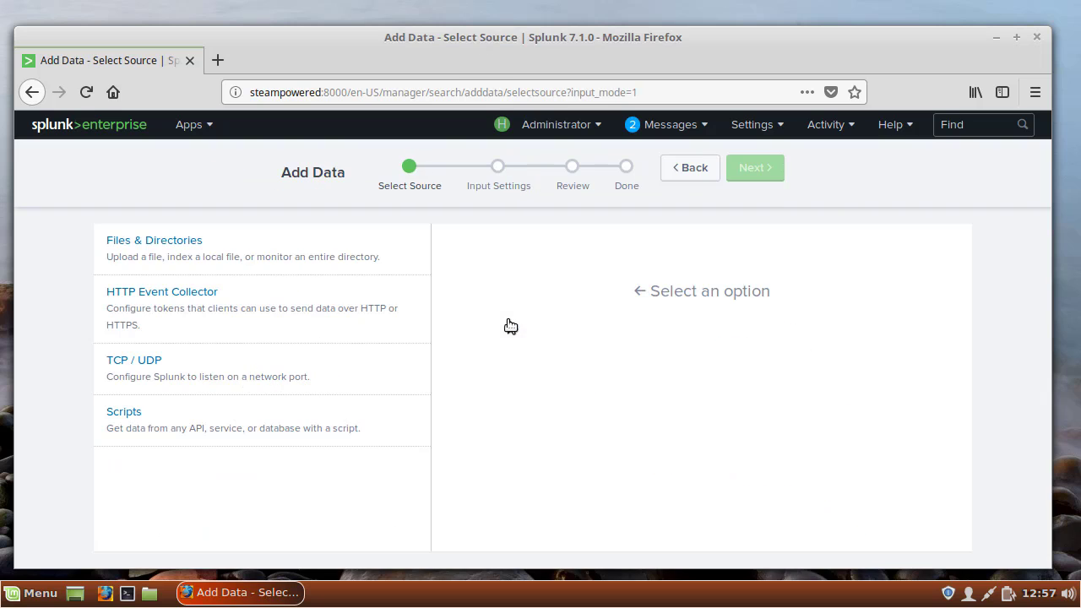
{"action": "left_click", "coordinate": [203, 252]}
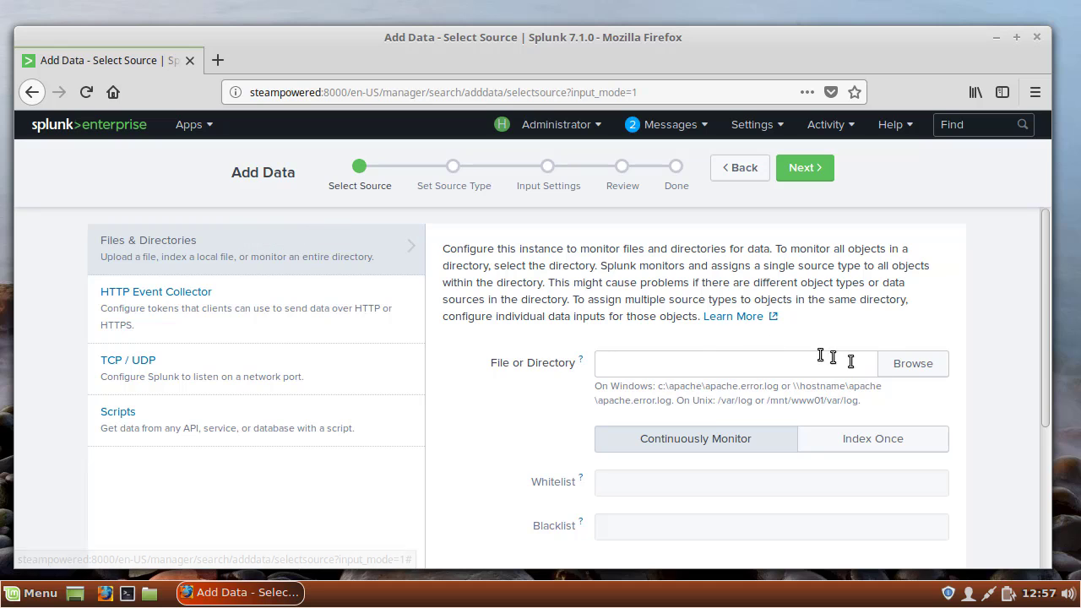
Browse the server's file system and select /var/log/apache2/error.log as the source file to monitor.
{"action": "left_click", "coordinate": [931, 375]}
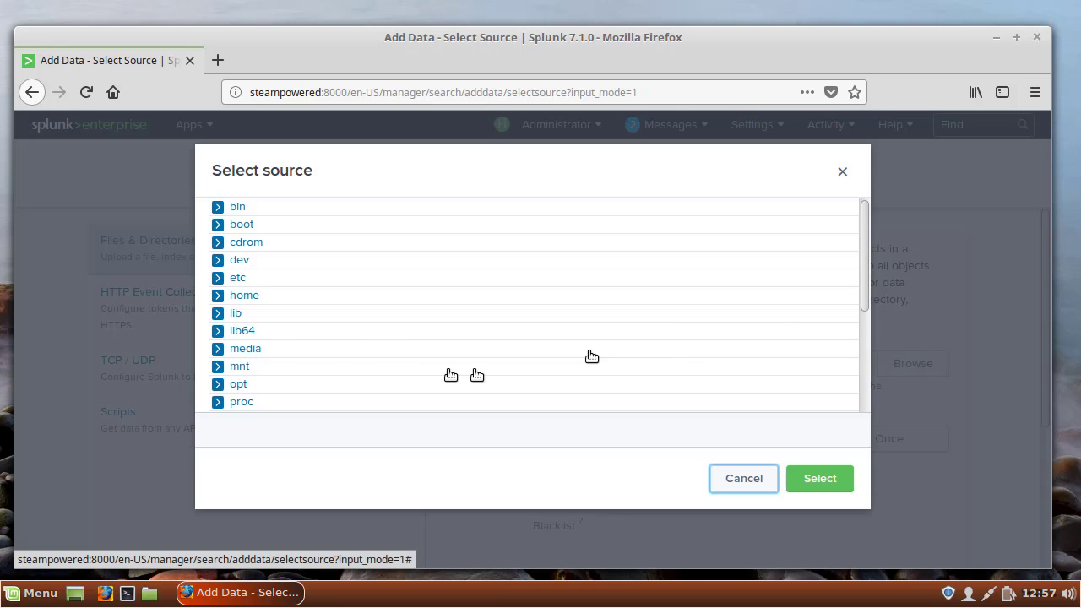
{"action": "scroll", "coordinate": [272, 341], "scroll_direction": "down", "scroll_amount": 3}
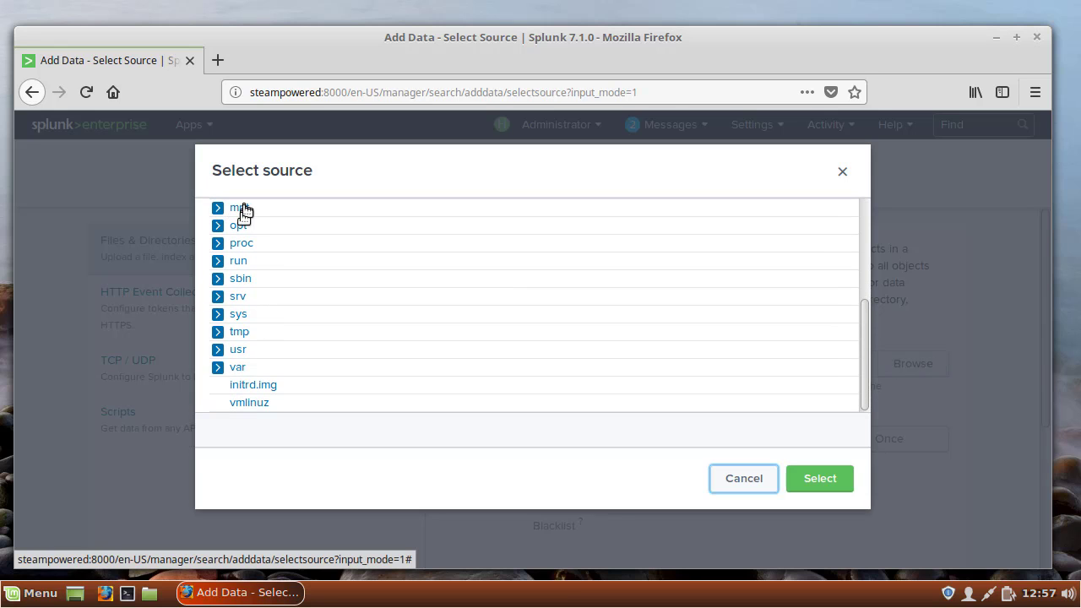
{"action": "left_click", "coordinate": [219, 369]}
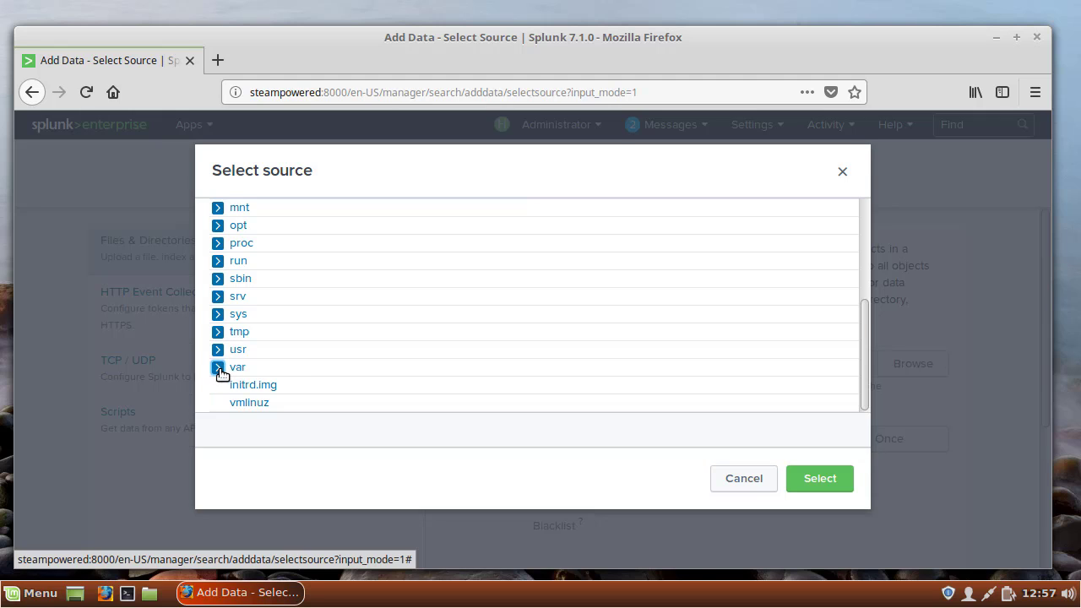
{"action": "scroll", "coordinate": [221, 372], "scroll_direction": "down", "scroll_amount": 3}
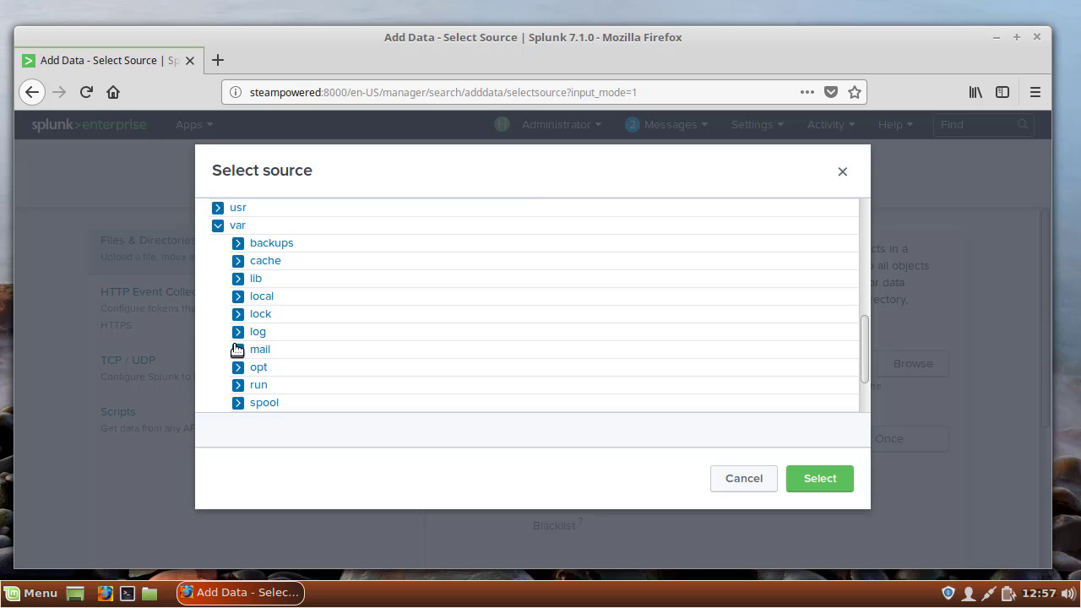
{"action": "left_click", "coordinate": [237, 332]}
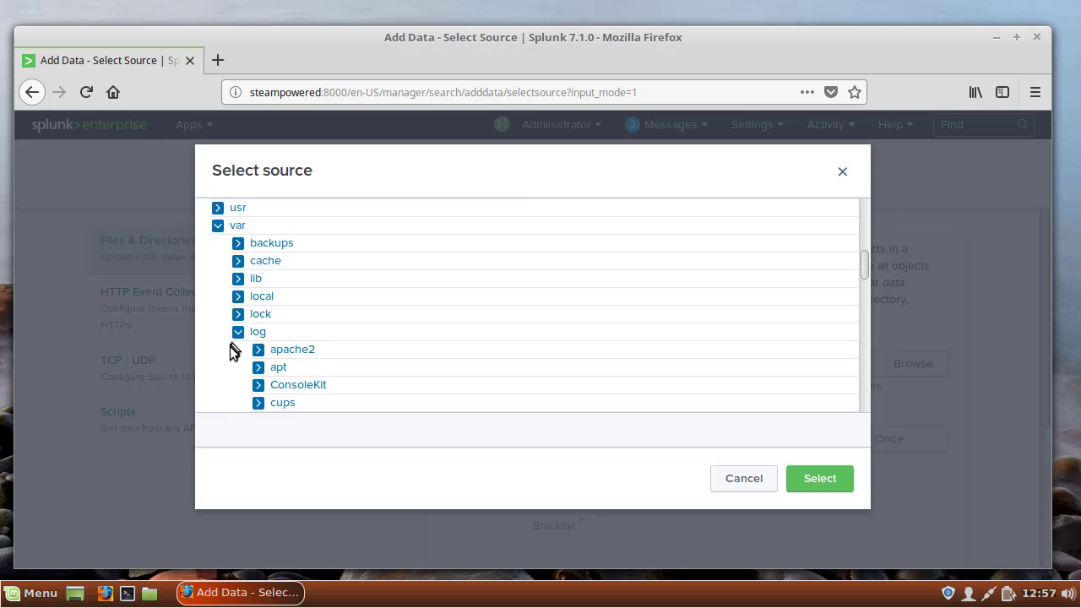
{"action": "left_click", "coordinate": [258, 349]}
{"action": "scroll", "coordinate": [261, 351], "scroll_direction": "down", "scroll_amount": 2}
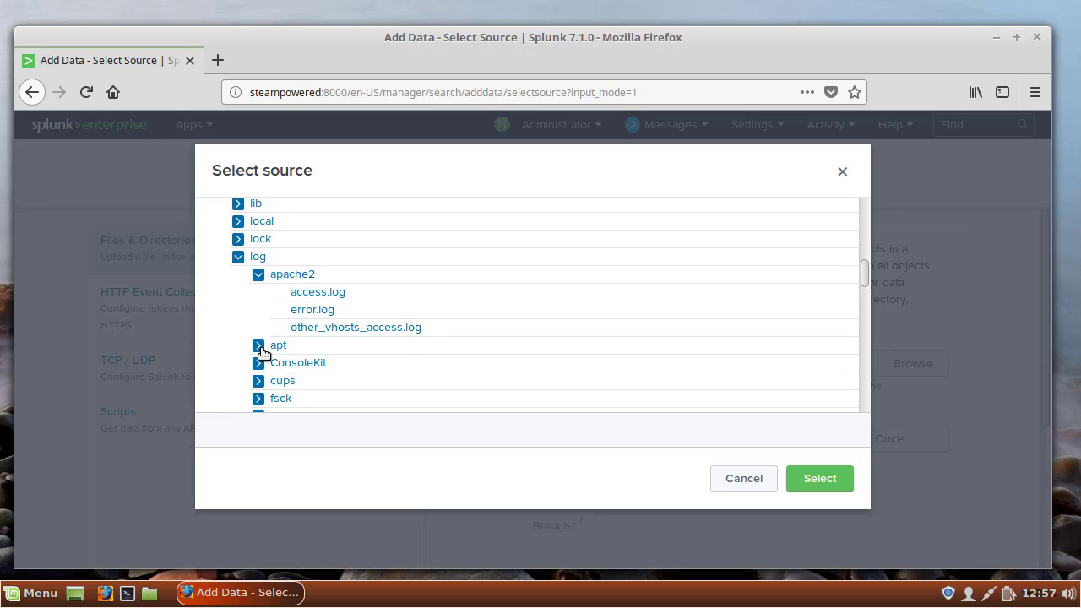
{"action": "left_click", "coordinate": [312, 286]}
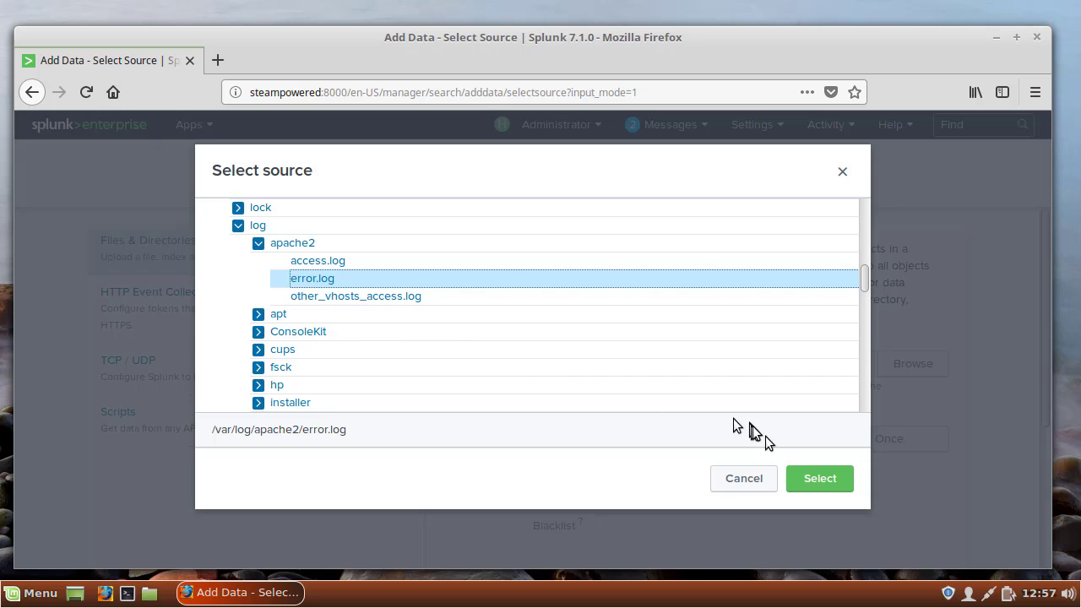
{"action": "left_click", "coordinate": [820, 478]}
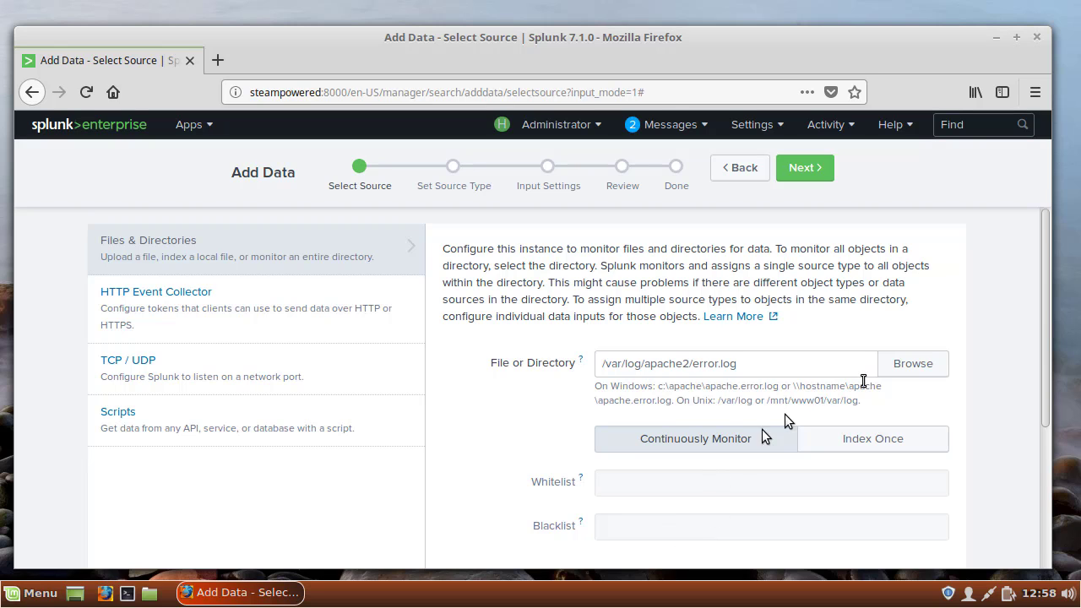
{"action": "left_click", "coordinate": [927, 369]}
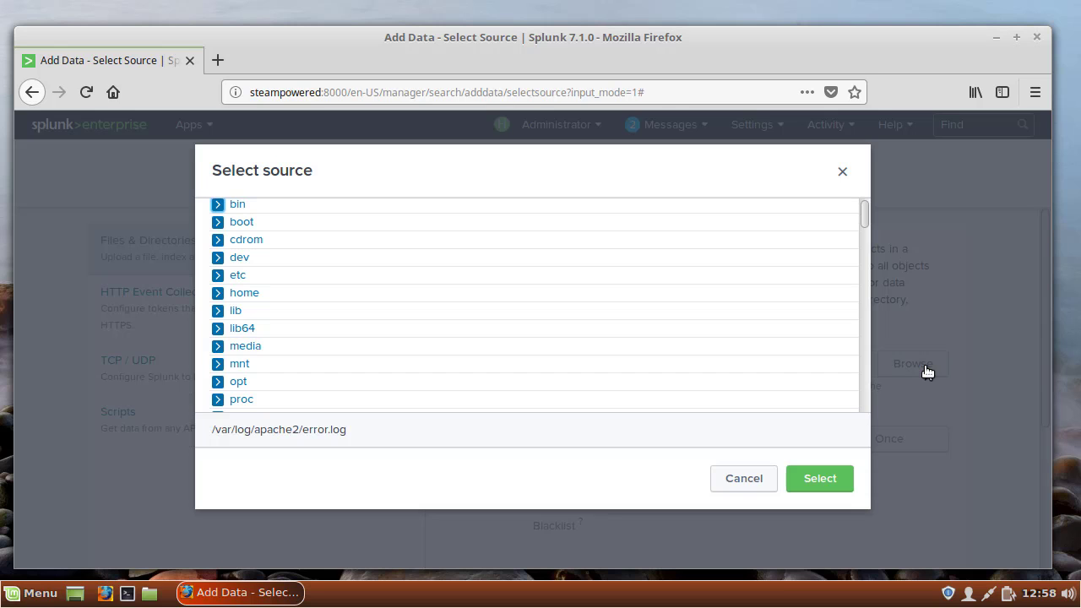
{"action": "left_click", "coordinate": [725, 477]}
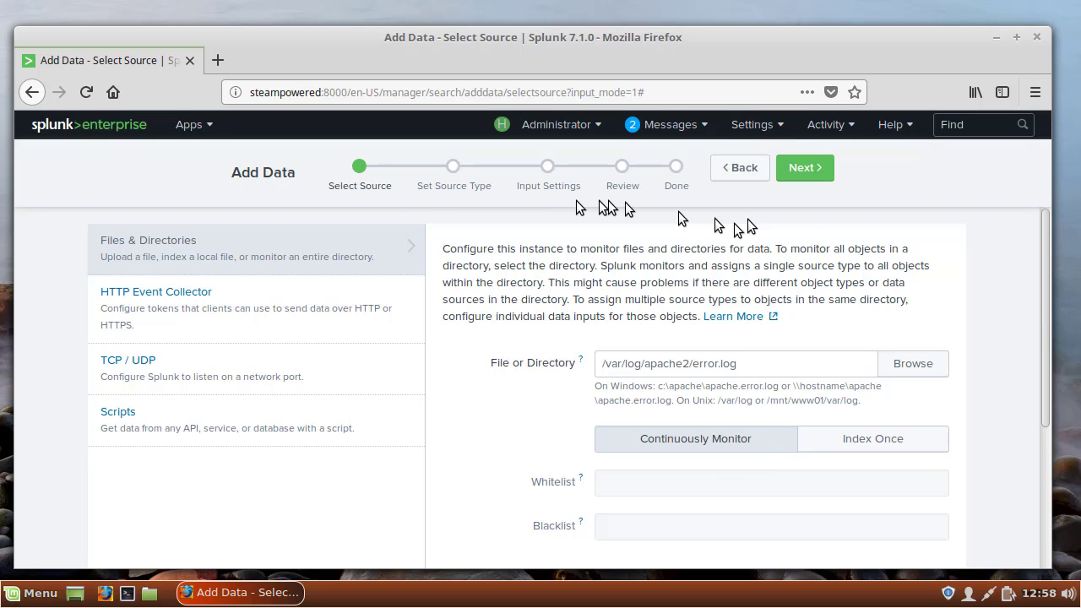
Accept the apache_error source type and the default input settings, and submit the continuously monitored file input.
{"action": "left_click", "coordinate": [815, 177]}
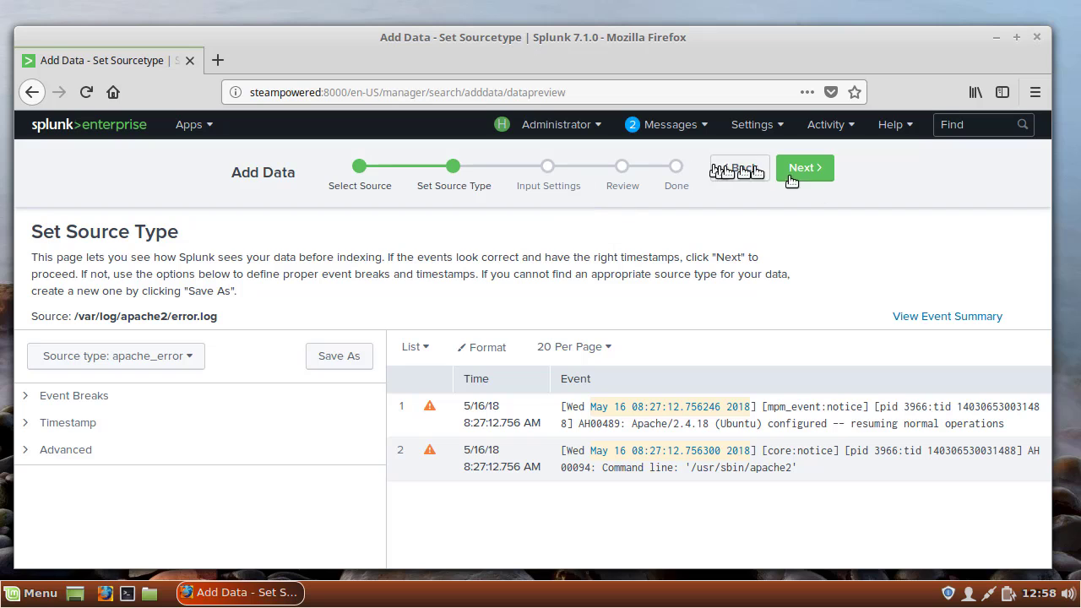
{"action": "left_click", "coordinate": [820, 174]}
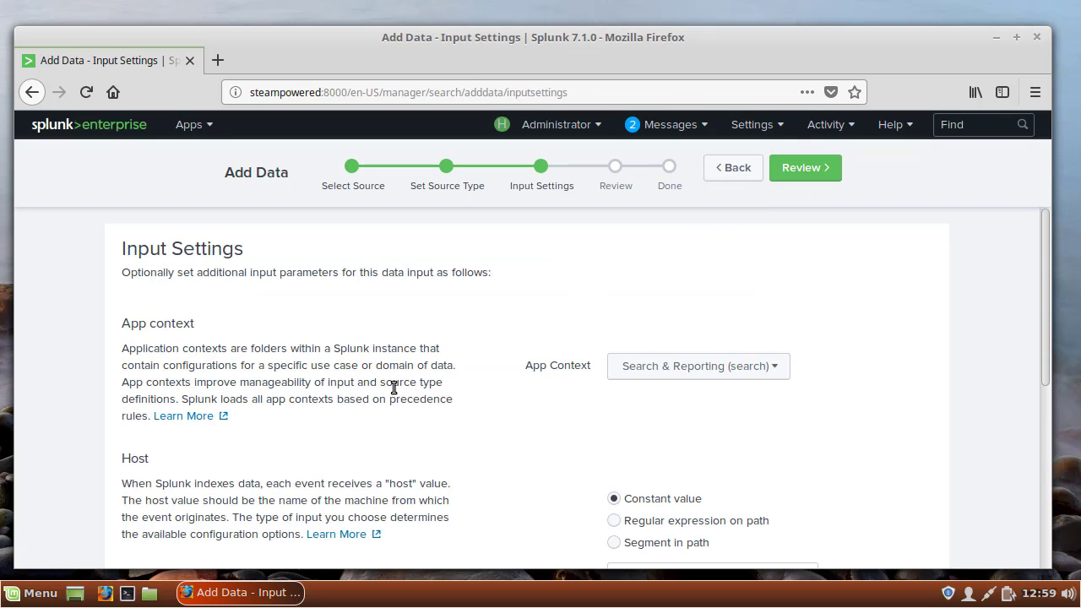
{"action": "scroll", "coordinate": [394, 387], "scroll_direction": "down", "scroll_amount": 3}
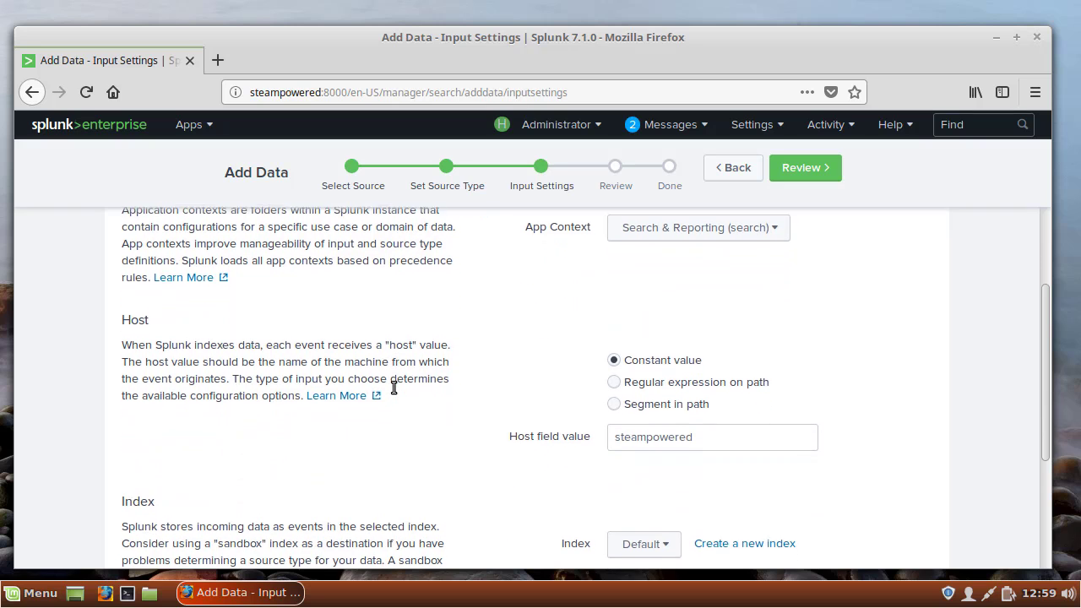
{"action": "left_click", "coordinate": [817, 167]}
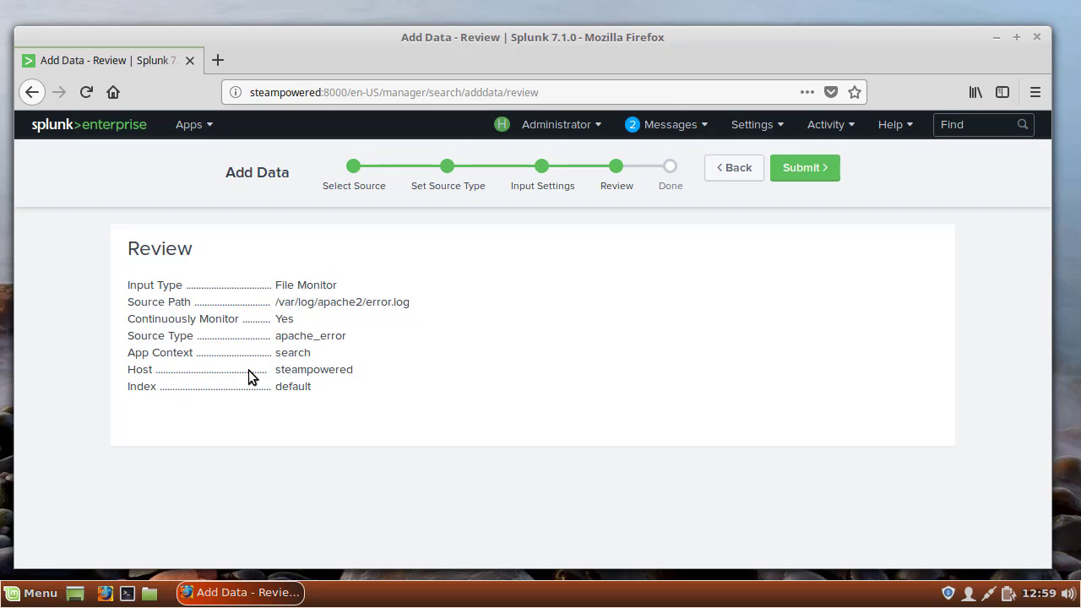
{"action": "left_click", "coordinate": [805, 169]}
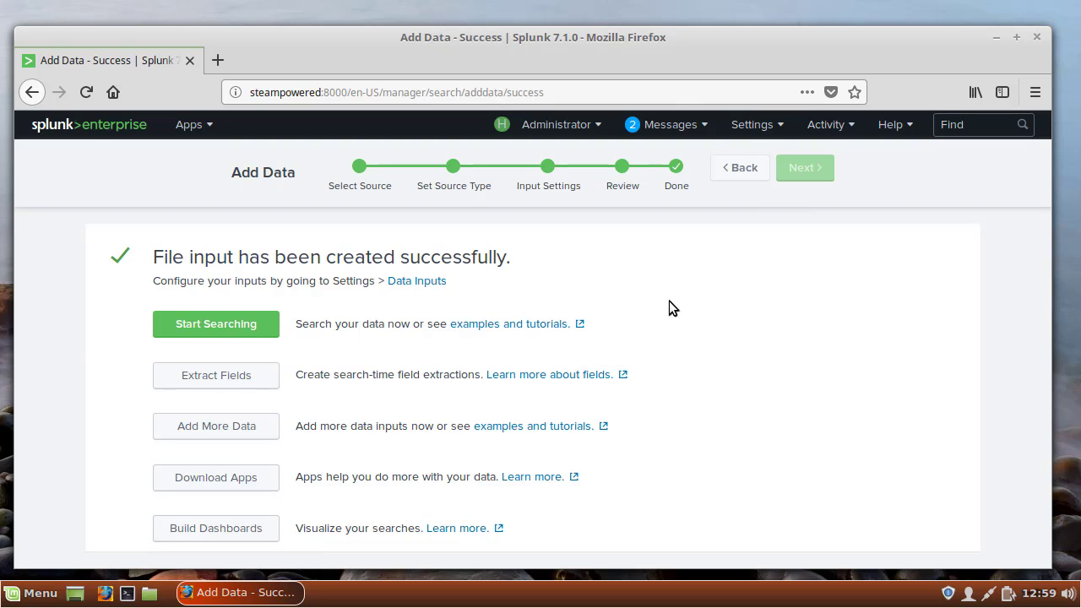
Start searching the new error.log input and look through its indexed events.
{"action": "left_click", "coordinate": [208, 326]}
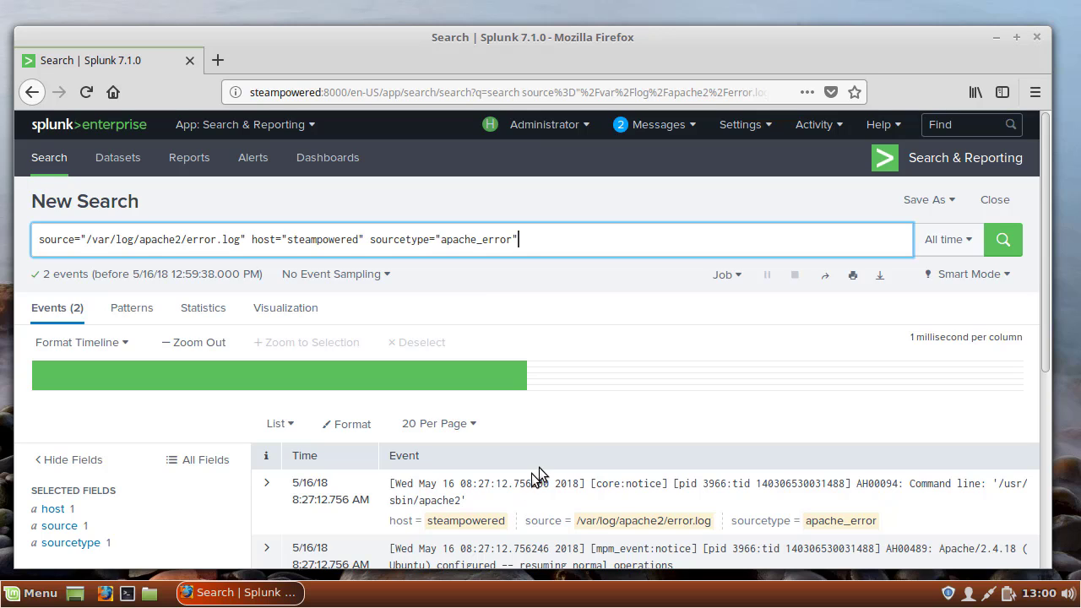
{"action": "scroll", "coordinate": [633, 336], "scroll_direction": "down", "scroll_amount": 3}
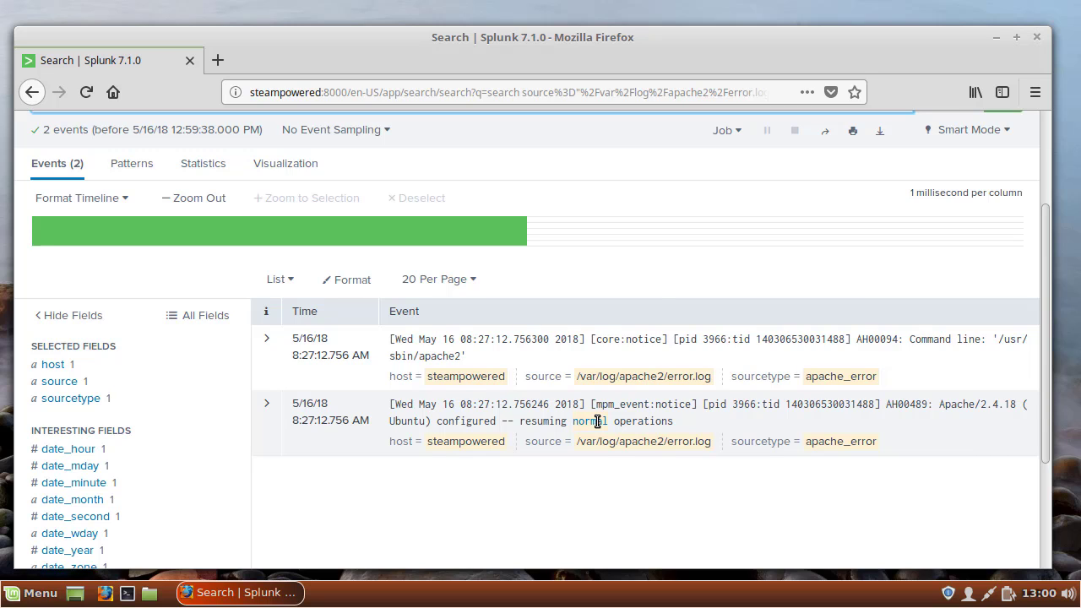
{"action": "scroll", "coordinate": [659, 263], "scroll_direction": "up", "scroll_amount": 3}
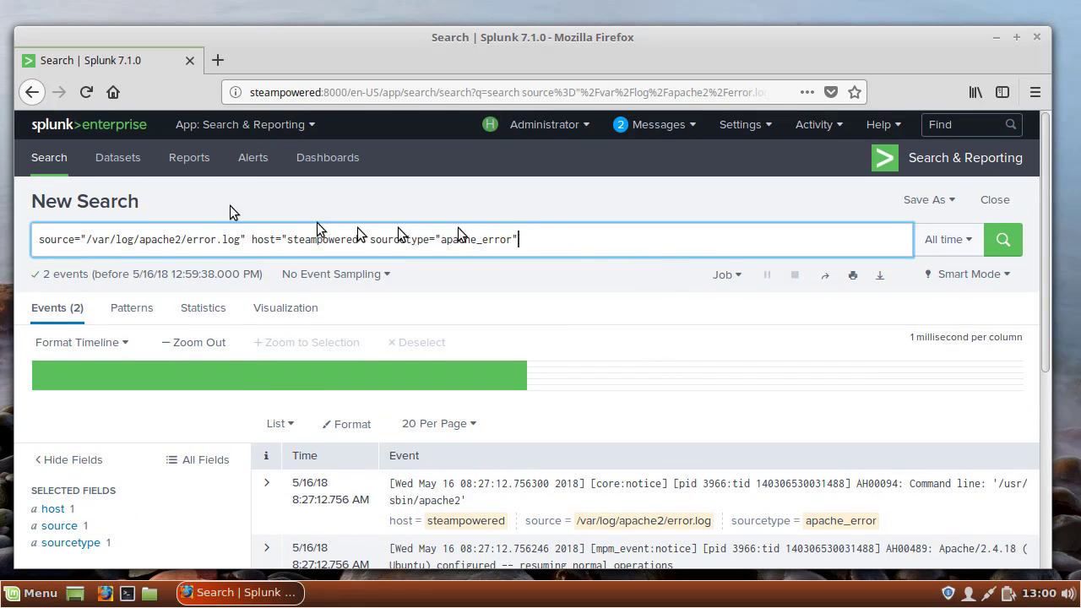
Open a blank search and add the plain /var/log/syslog query with sourcetype syslog from the search history.
{"action": "left_click", "coordinate": [49, 158]}
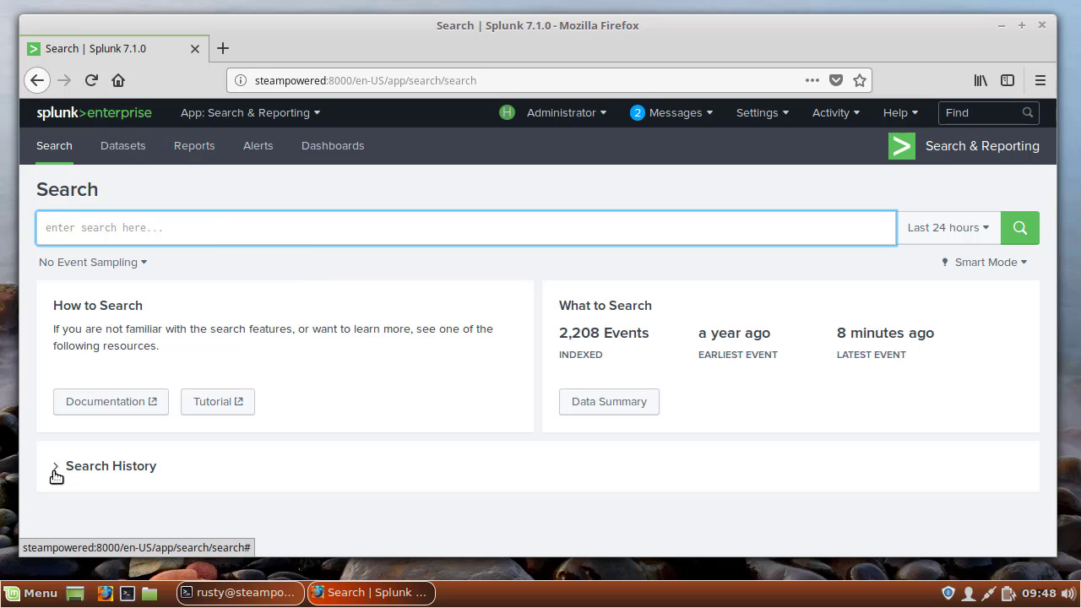
{"action": "left_click", "coordinate": [56, 474]}
{"action": "scroll", "coordinate": [579, 448], "scroll_direction": "down", "scroll_amount": 5}
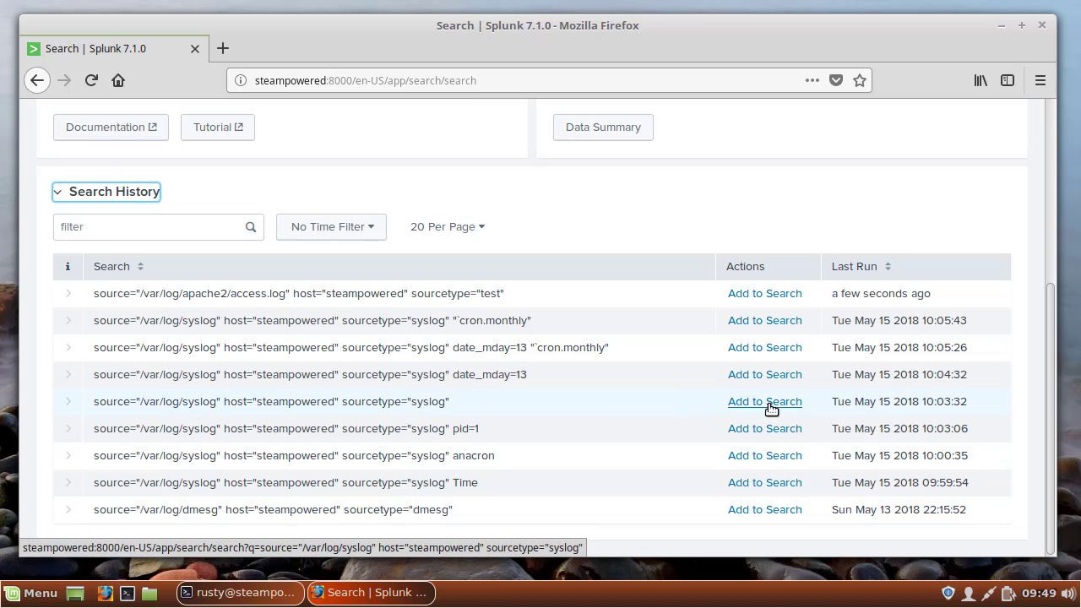
{"action": "left_click", "coordinate": [764, 401]}
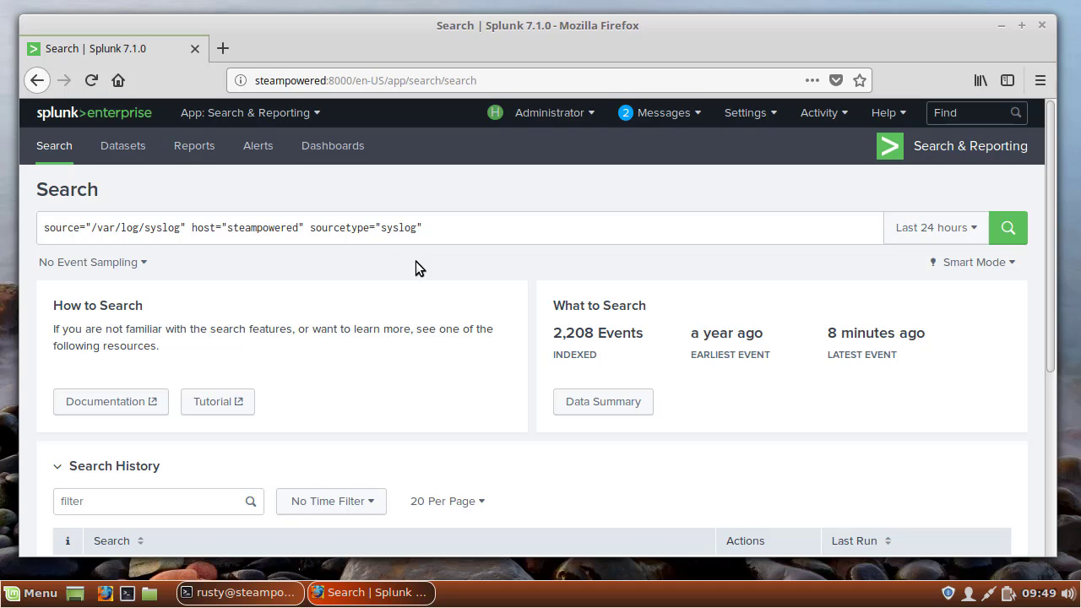
Run the syslog search with the time range set to Last 7 days, and look through its fields and events.
{"action": "left_click", "coordinate": [975, 230]}
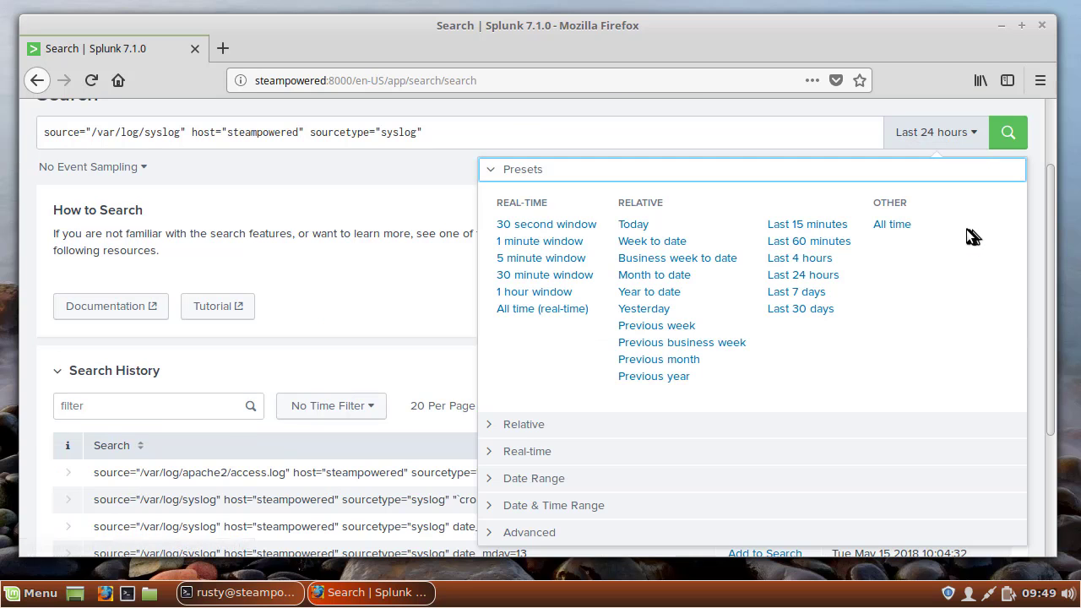
{"action": "left_click", "coordinate": [806, 293]}
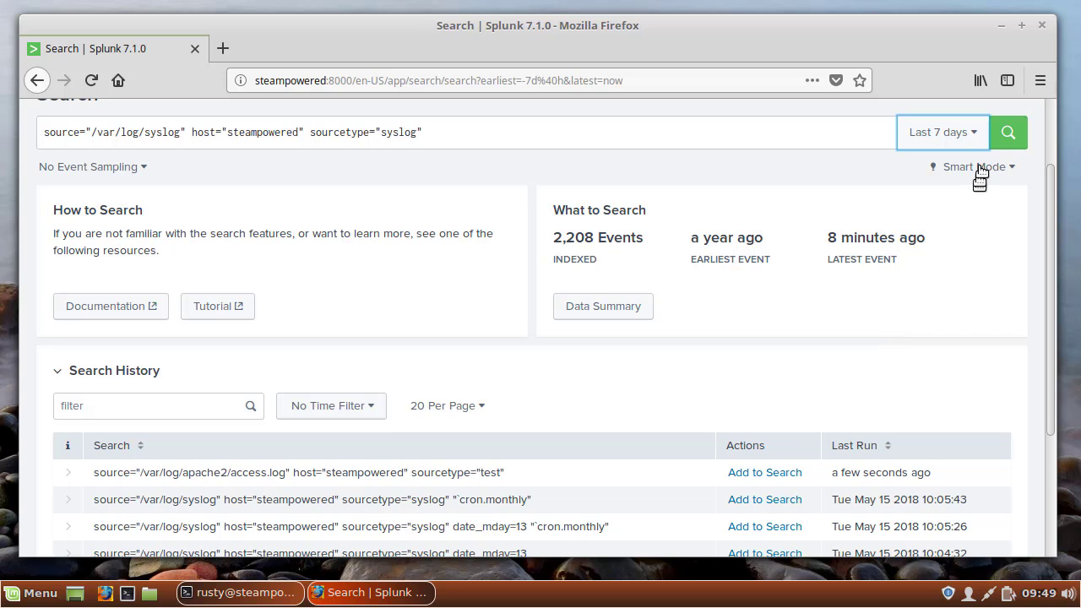
{"action": "left_click", "coordinate": [1009, 134]}
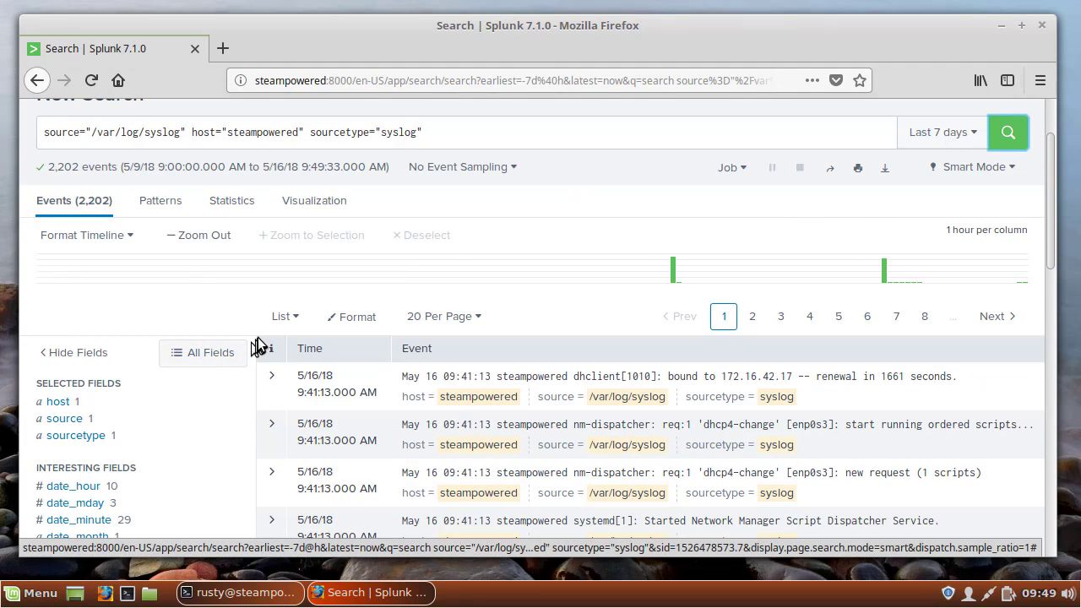
{"action": "scroll", "coordinate": [253, 296], "scroll_direction": "down", "scroll_amount": 3}
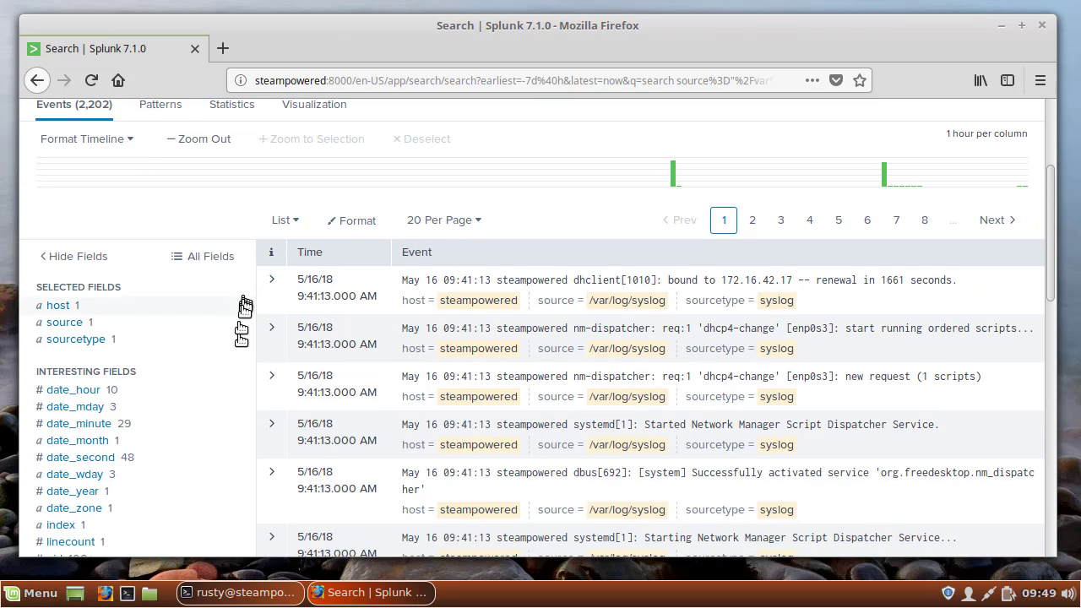
{"action": "scroll", "coordinate": [237, 401], "scroll_direction": "up", "scroll_amount": 4}
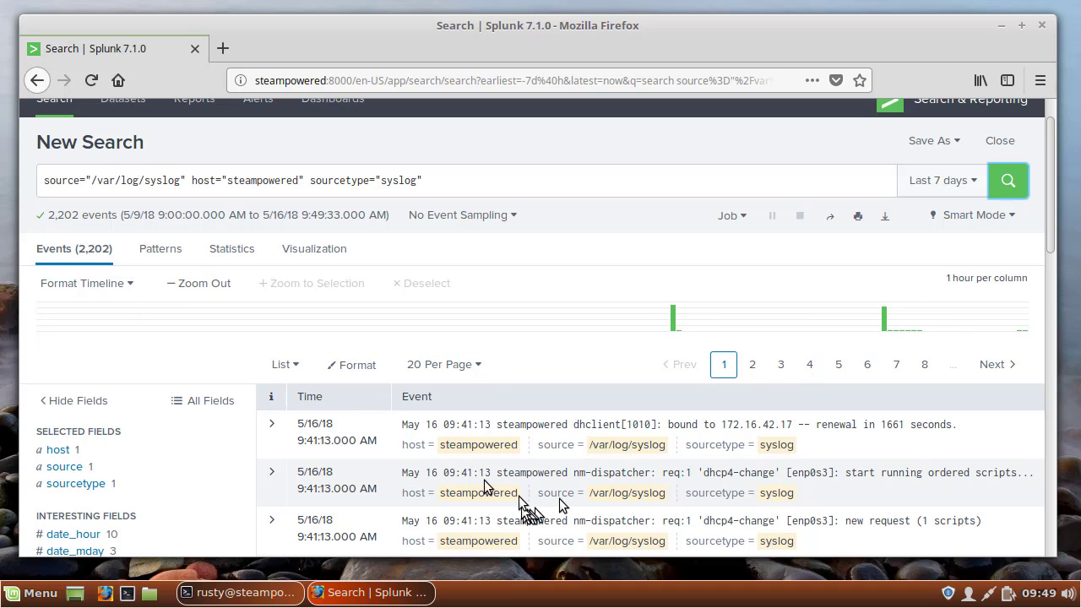
{"action": "scroll", "coordinate": [420, 472], "scroll_direction": "down", "scroll_amount": 5}
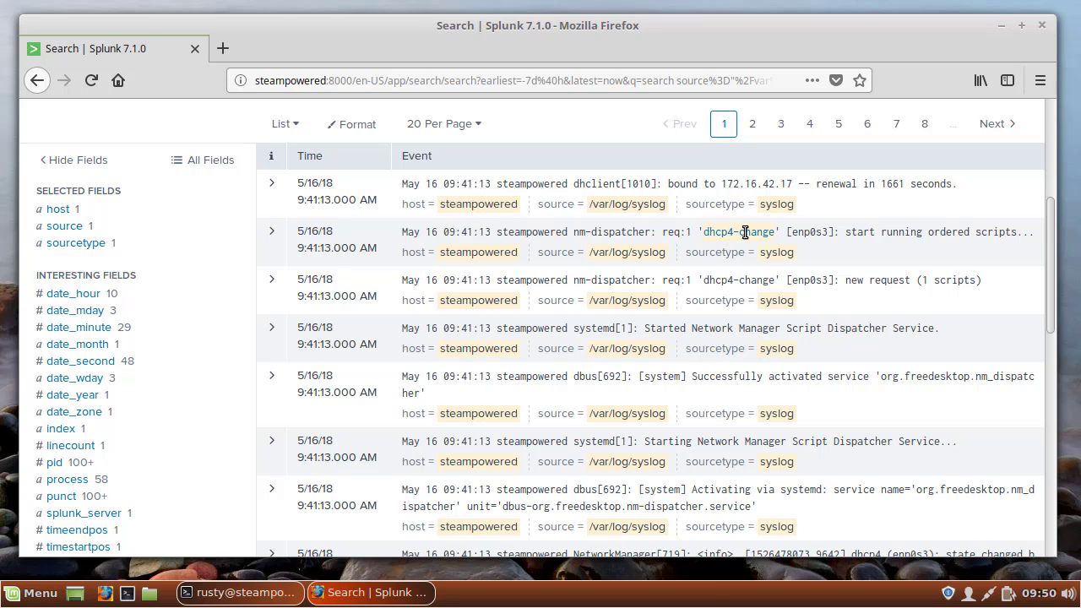
Narrow the syslog search to events containing the dhcp4-change term from an nm-dispatcher event, and look through the matching events.
{"action": "left_click", "coordinate": [745, 232]}
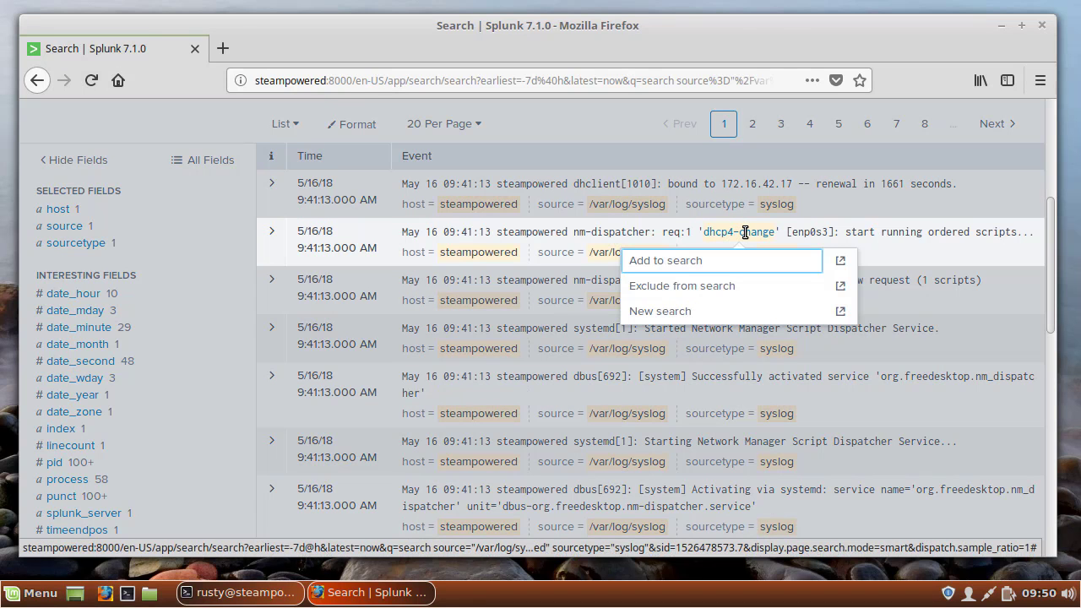
{"action": "left_click", "coordinate": [695, 261]}
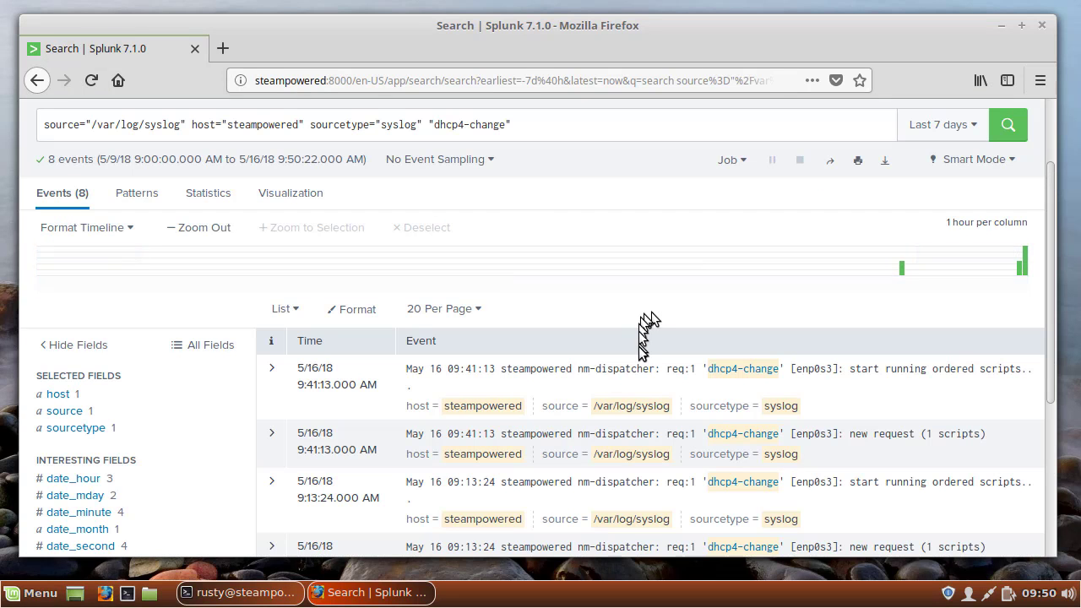
{"action": "scroll", "coordinate": [639, 352], "scroll_direction": "down", "scroll_amount": 5}
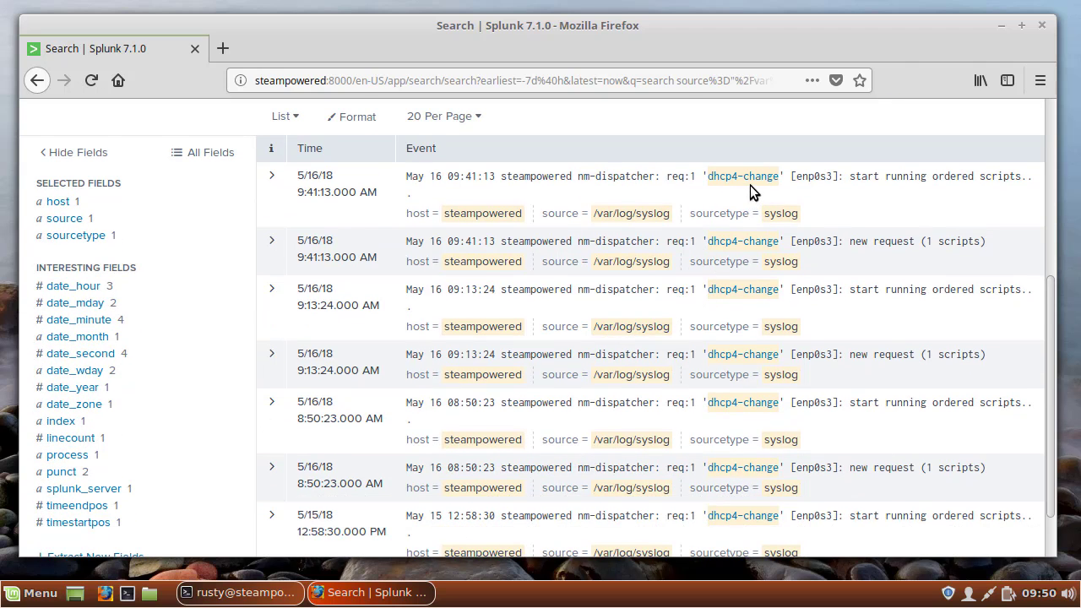
{"action": "scroll", "coordinate": [698, 363], "scroll_direction": "down", "scroll_amount": 2}
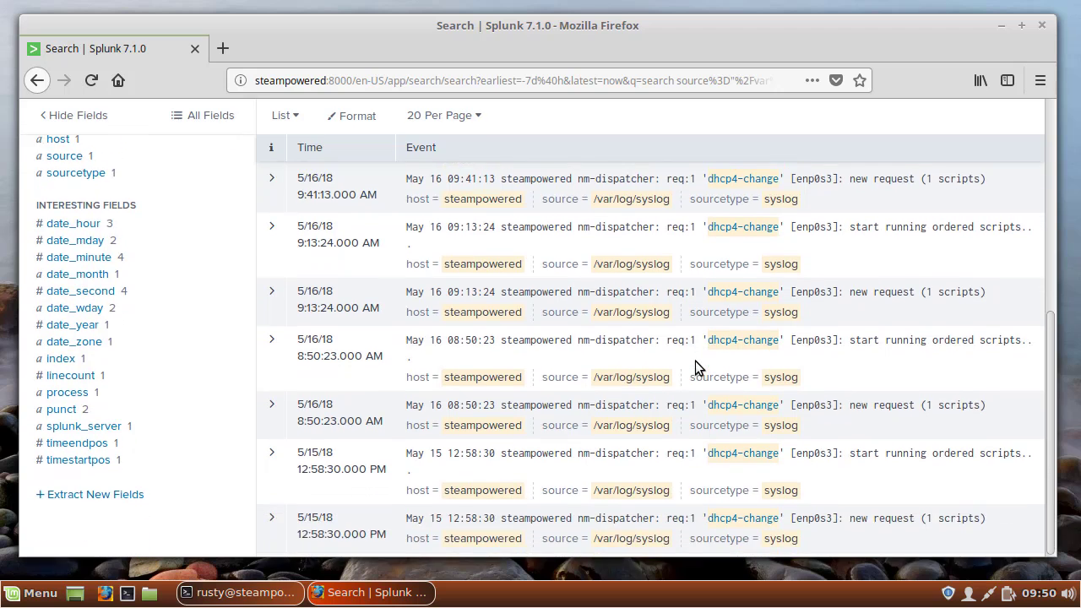
{"action": "scroll", "coordinate": [698, 366], "scroll_direction": "up", "scroll_amount": 10}
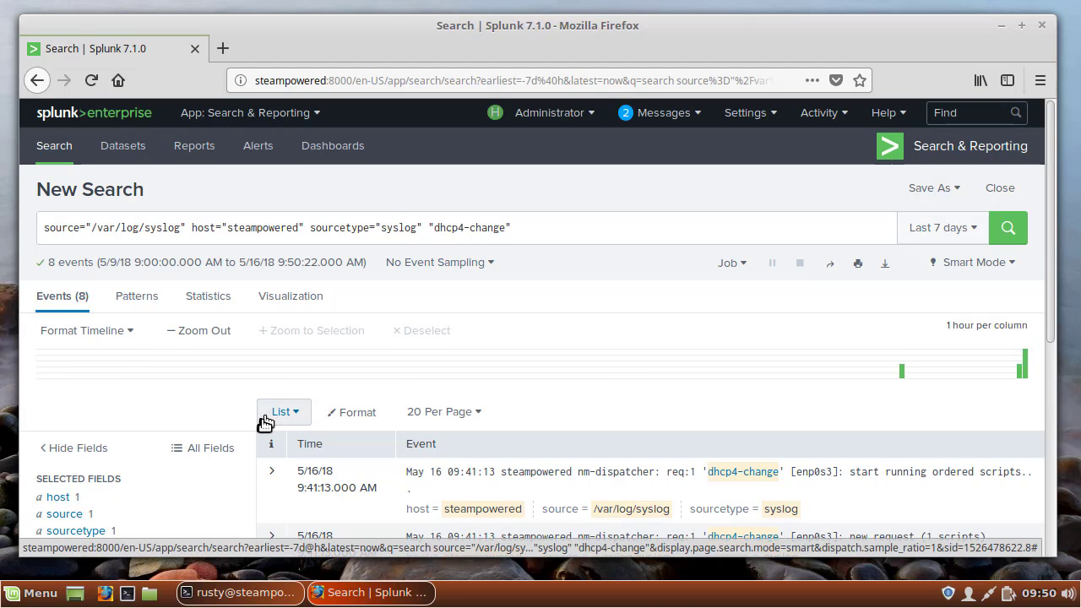
{"action": "scroll", "coordinate": [499, 431], "scroll_direction": "down", "scroll_amount": 5}
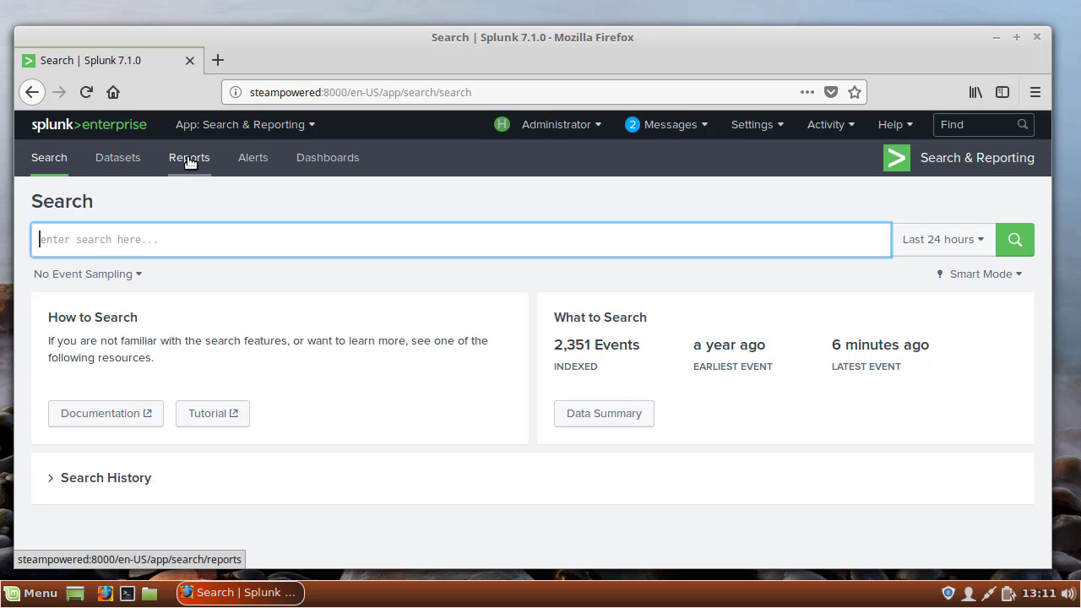
Open the saved report Errors in the last 24 hours in Search to examine its query, and return to the reports list to view the report itself.
{"action": "left_click", "coordinate": [190, 159]}
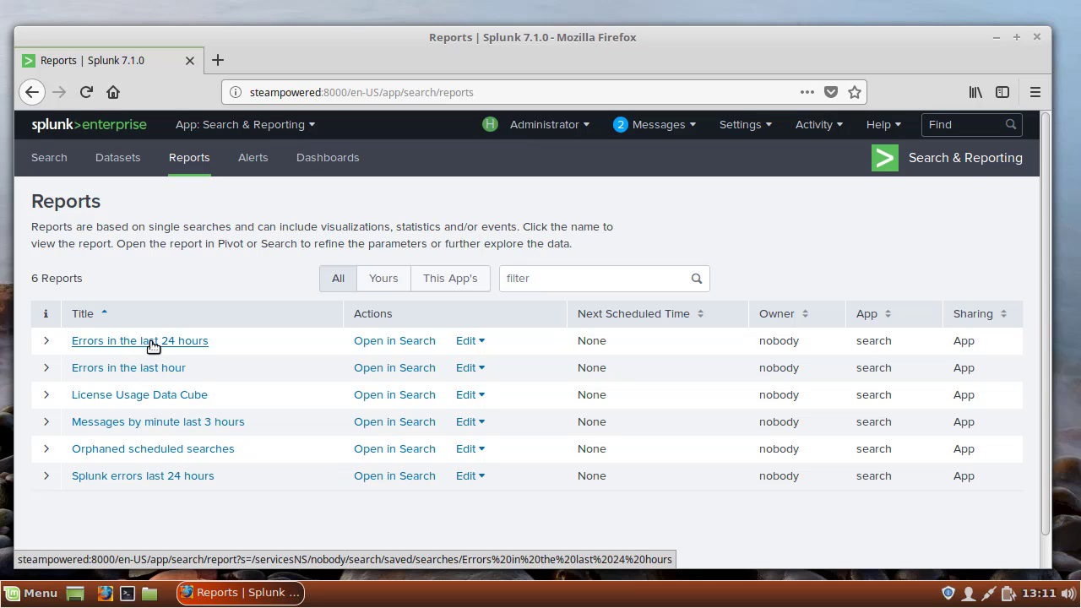
{"action": "left_click", "coordinate": [395, 344]}
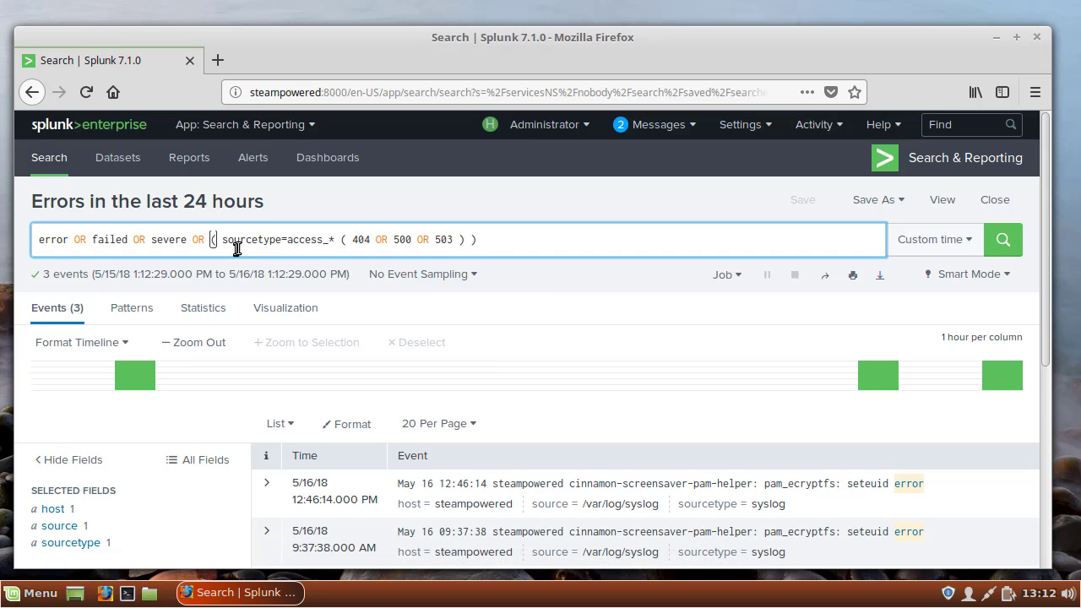
{"action": "left_click", "coordinate": [201, 161]}
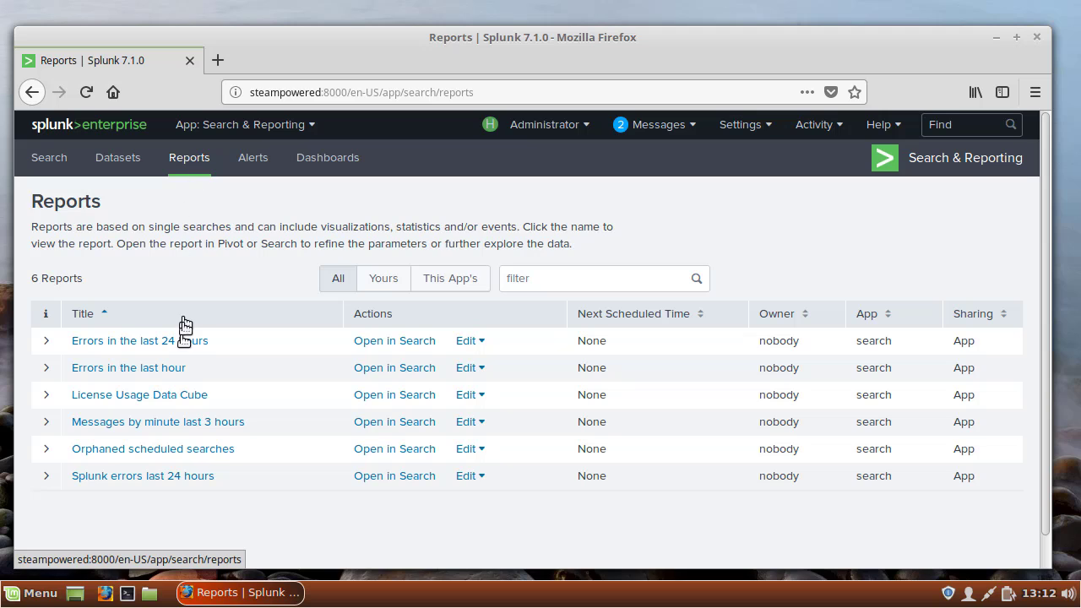
{"action": "left_click", "coordinate": [129, 341]}
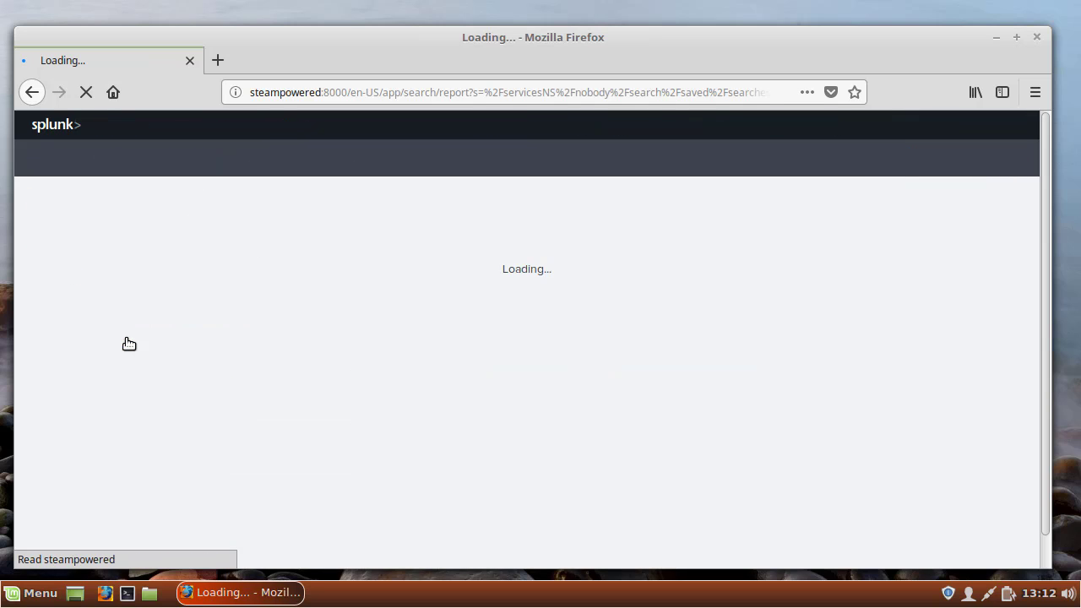